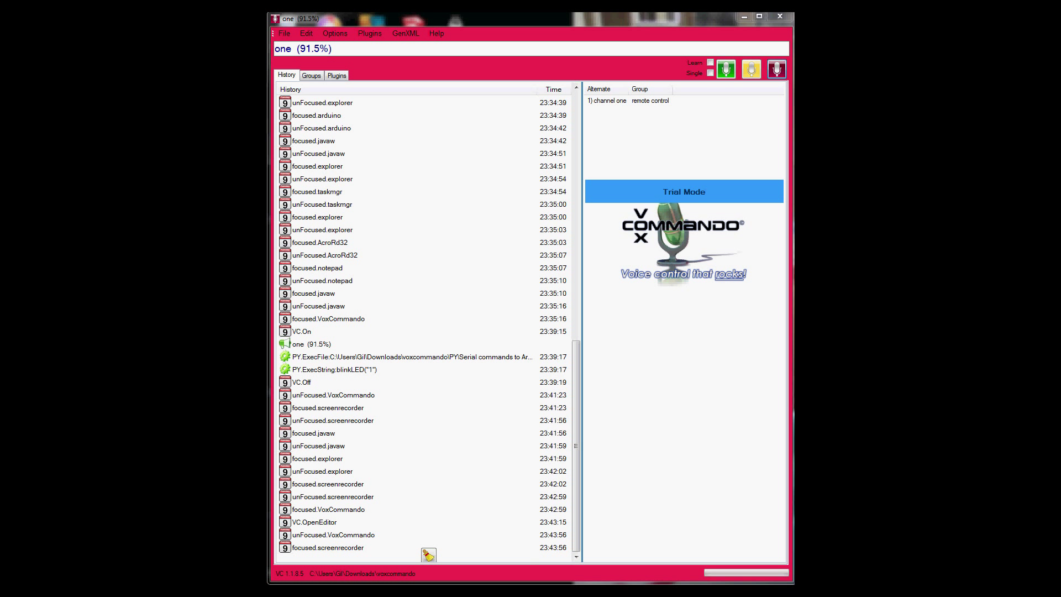
Open the voice command editor showing the voicecommands.xml command tree.
left_click(284, 33)
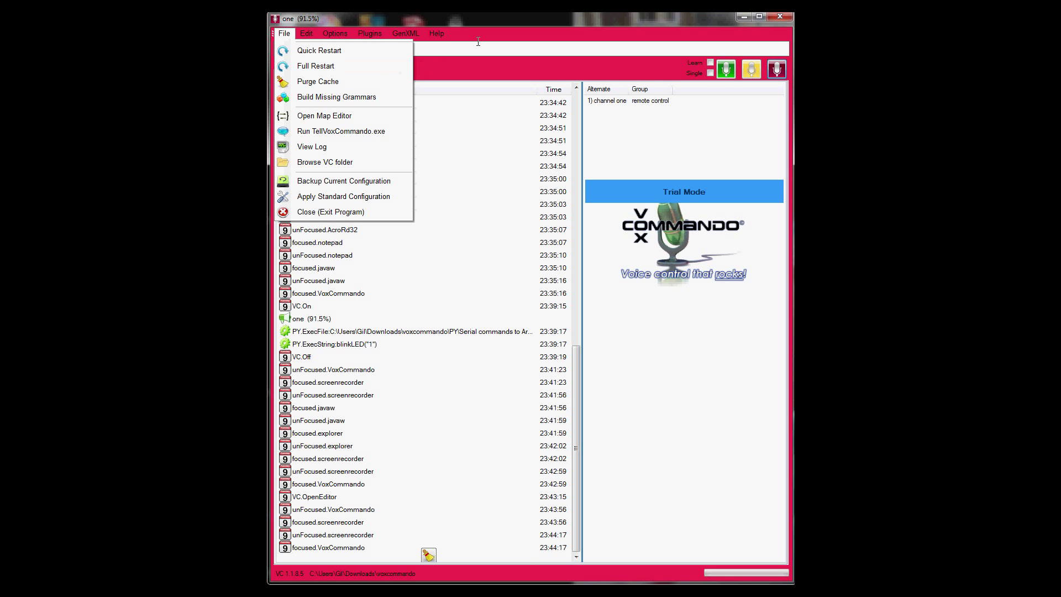
left_click(503, 22)
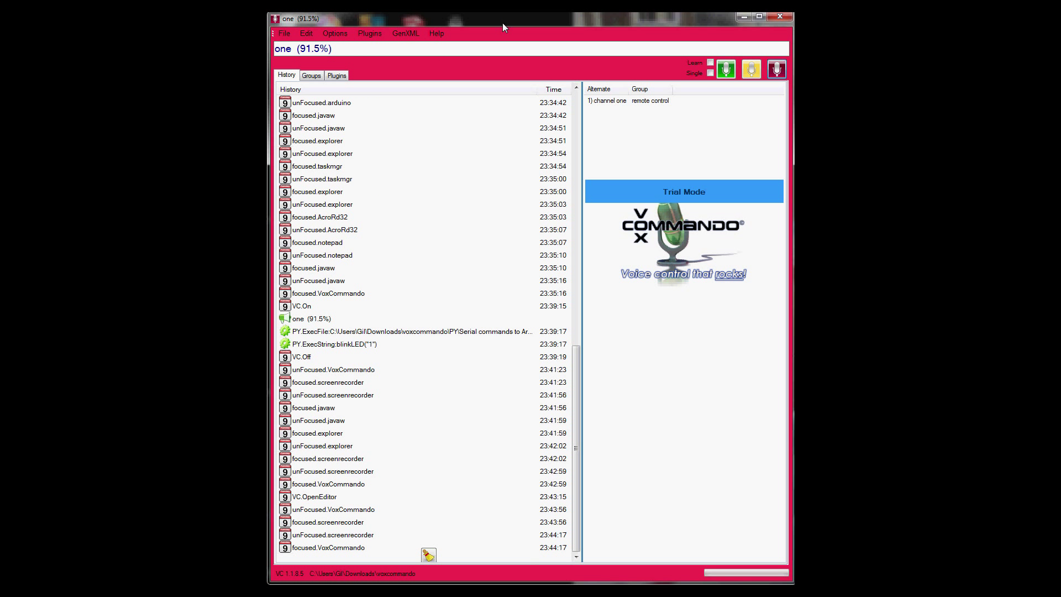
left_click(307, 33)
left_click(435, 127)
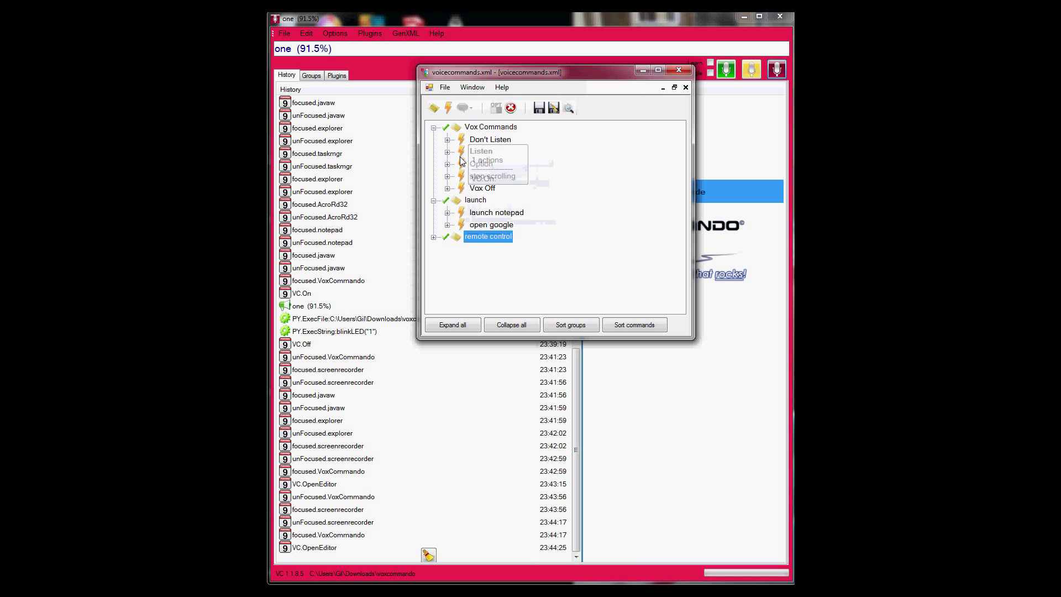
Expand the remote control group and its channel one command to view the phrase that triggers it.
left_click(434, 238)
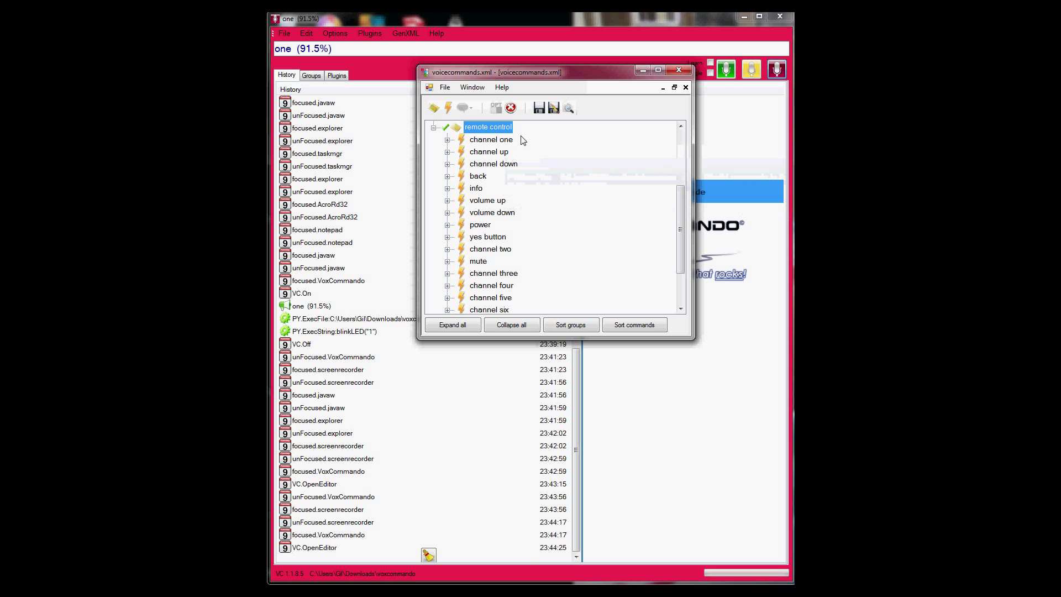
double_click(461, 141)
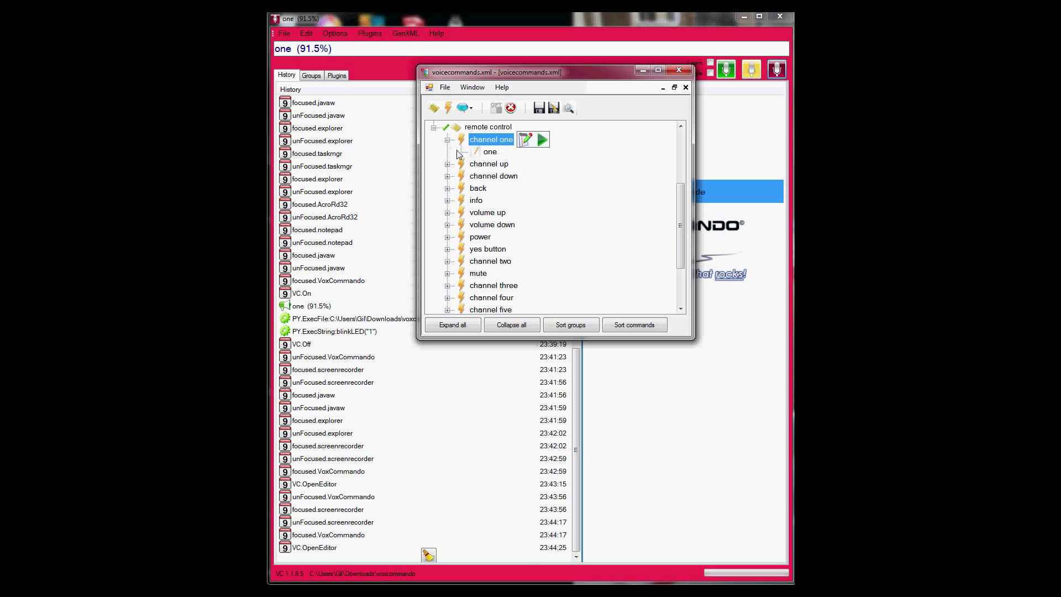
left_click(490, 153)
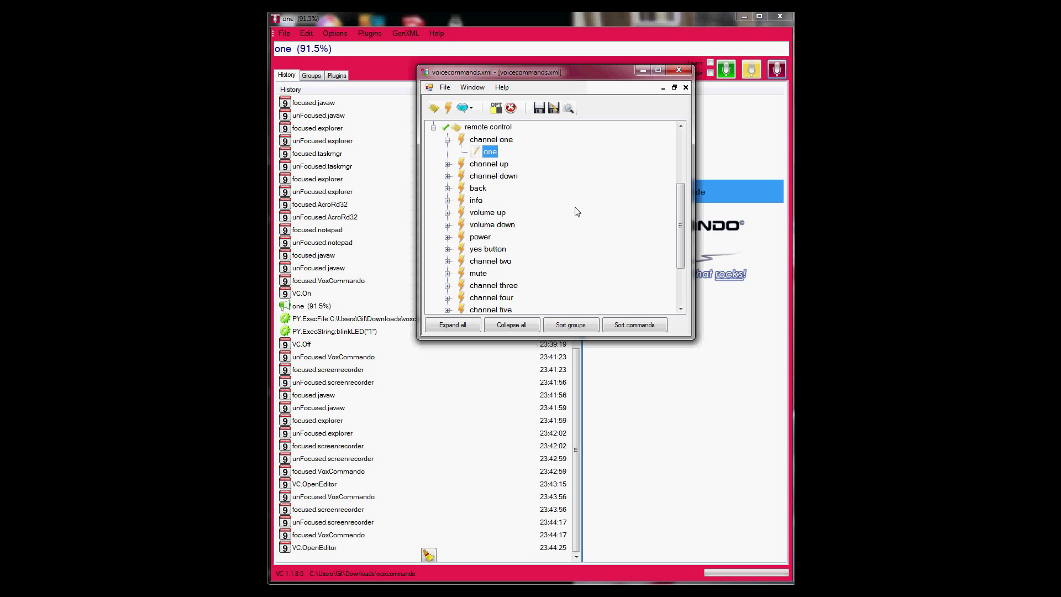
Review the PY.ExecFile and PY.ExecString parameters of channel one in the Logical Command Builder, and close the builder and the editor.
left_click(502, 142)
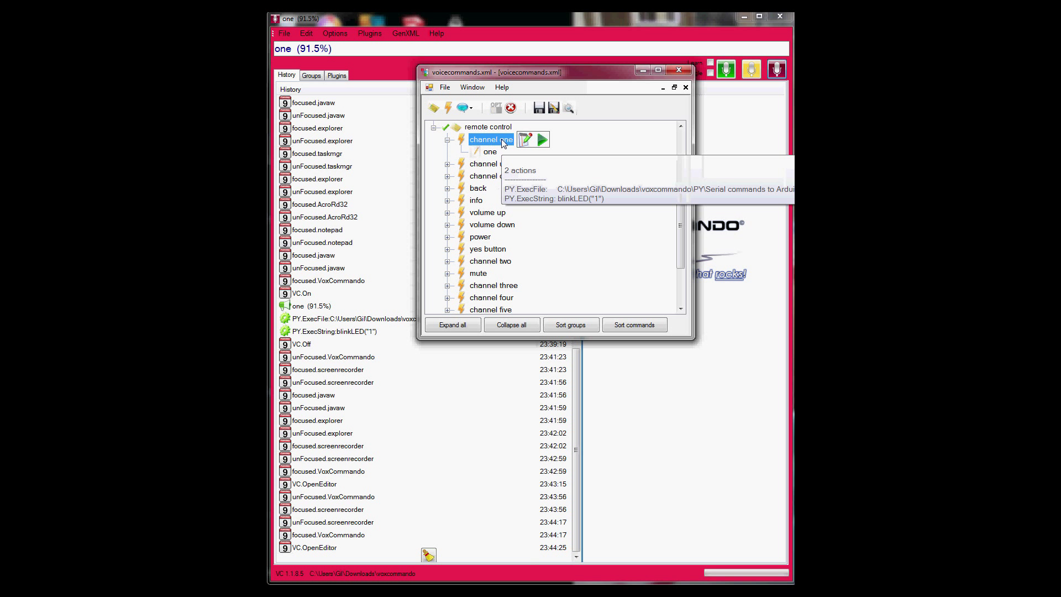
left_click(525, 141)
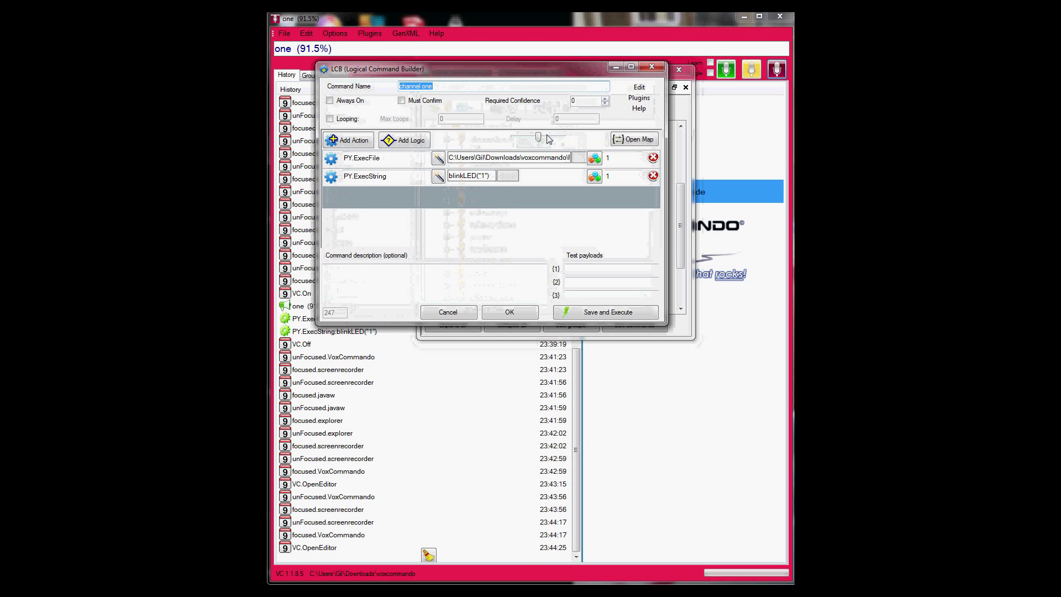
left_click(528, 157)
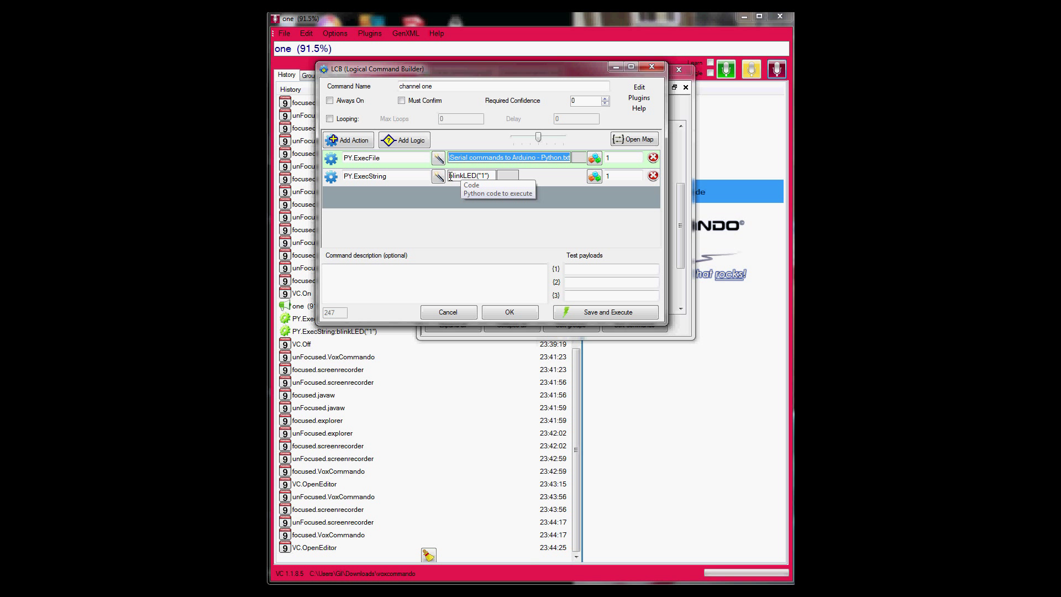
left_click_drag(450, 176, 504, 176)
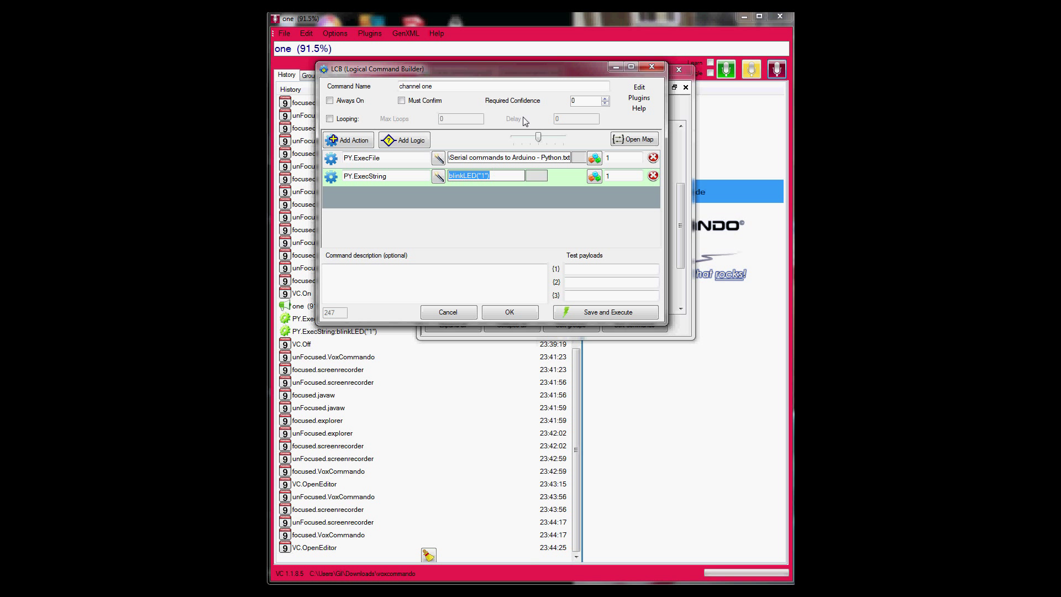
left_click(509, 313)
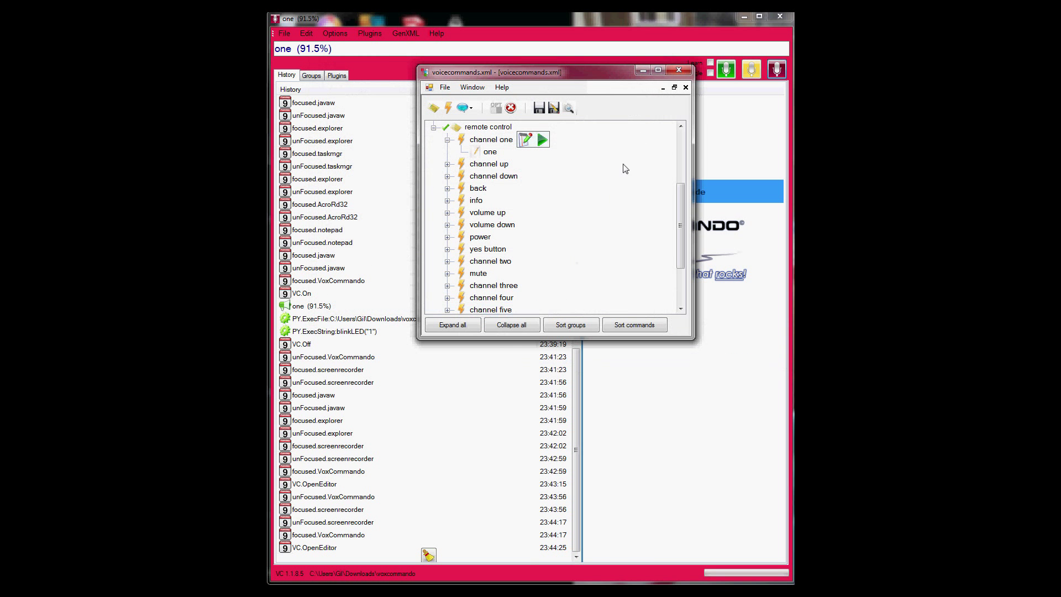
left_click(674, 73)
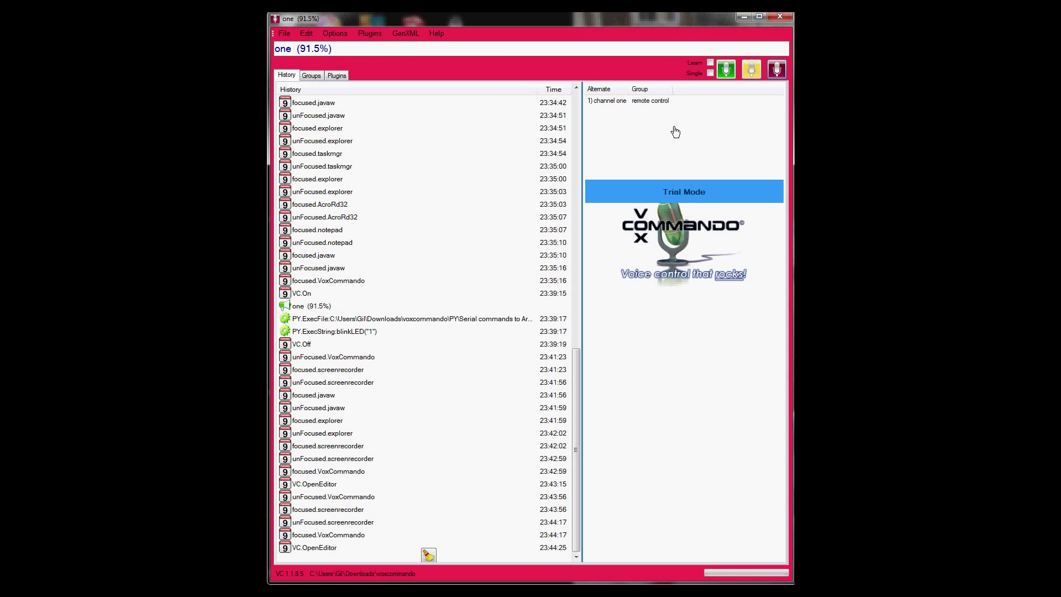
Turn on voice listening, speak the channel commands five, two and six, and put recognition on standby.
left_click(724, 71)
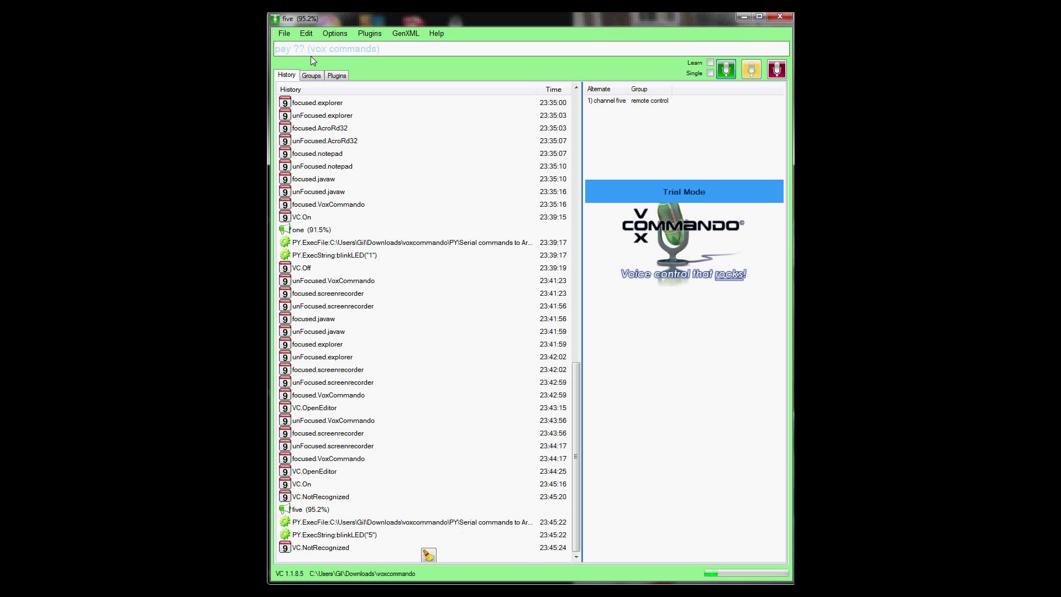
left_click_drag(328, 52, 274, 54)
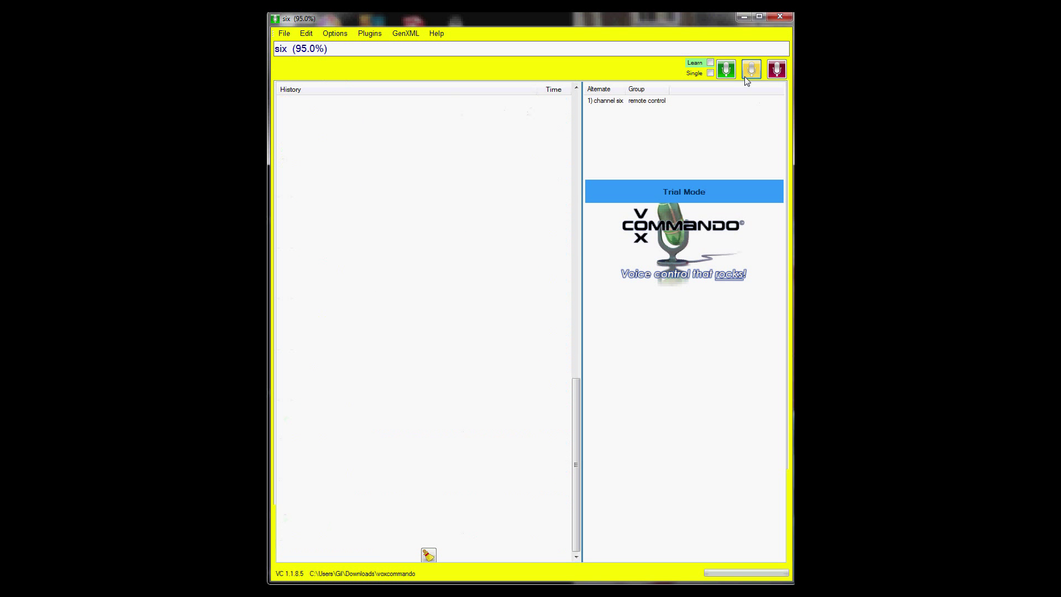
Examine the history entries for the spoken six command, including its PY.ExecFile and PY.ExecString actions.
left_click(343, 534)
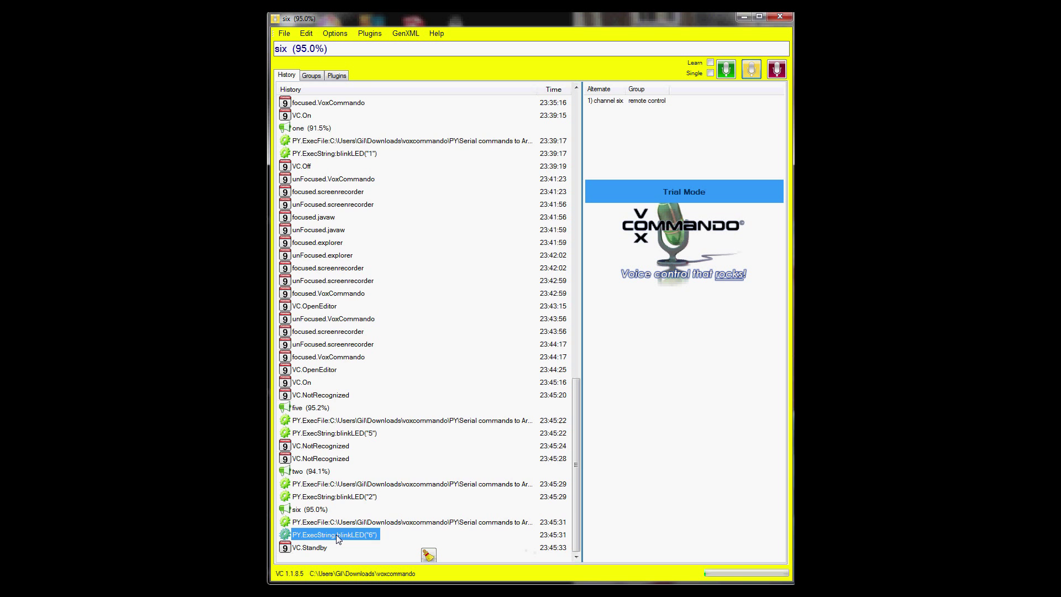
left_click(350, 510)
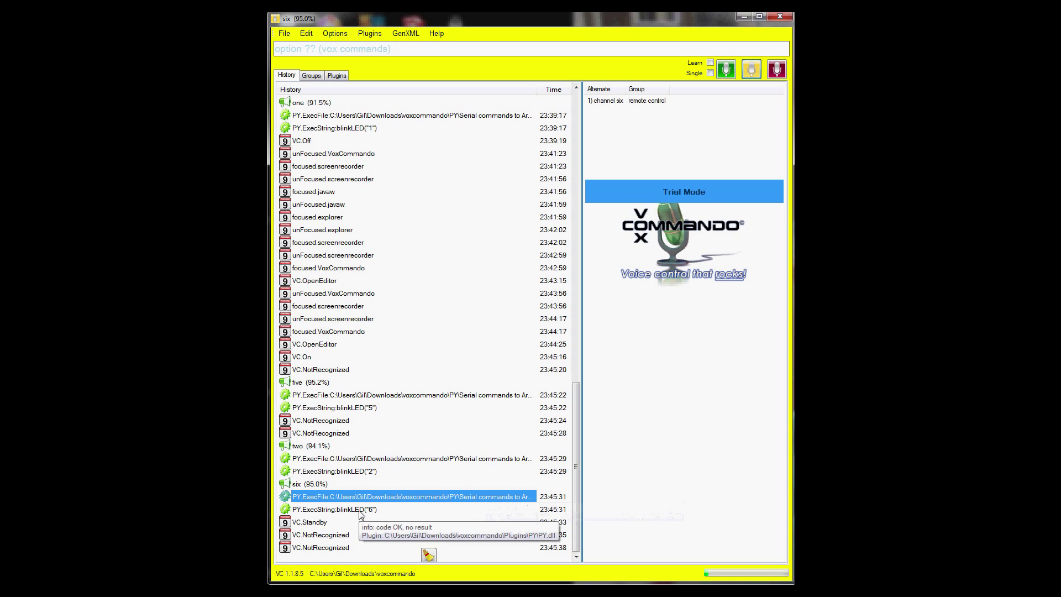
left_click(365, 511)
mouse_move(372, 501)
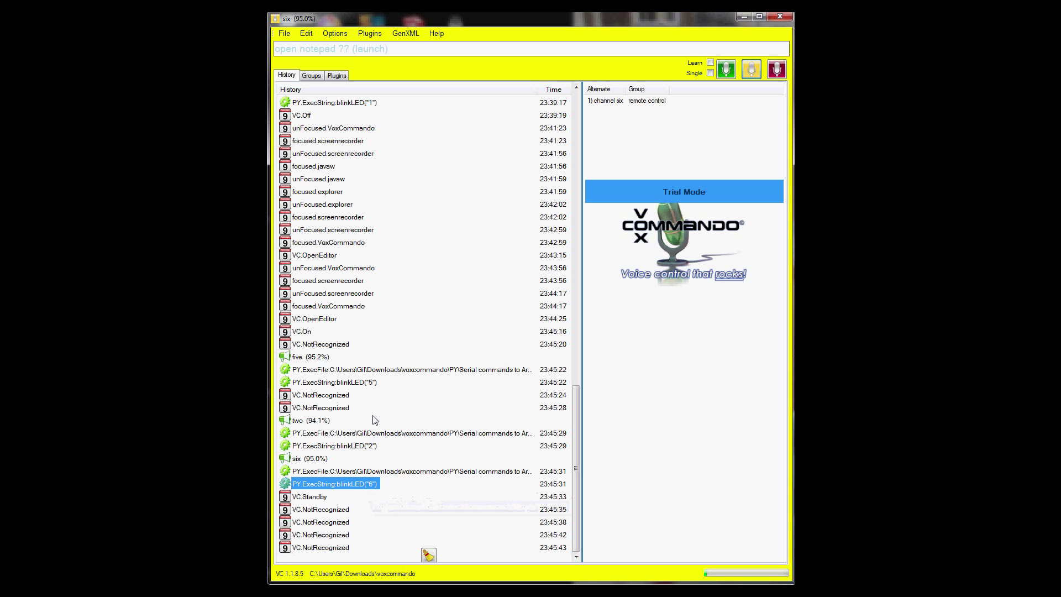
Switch to Notepad and examine the blinkLED function in the Python script: its n argument, COM3 port and serial write call.
mouse_move(387, 403)
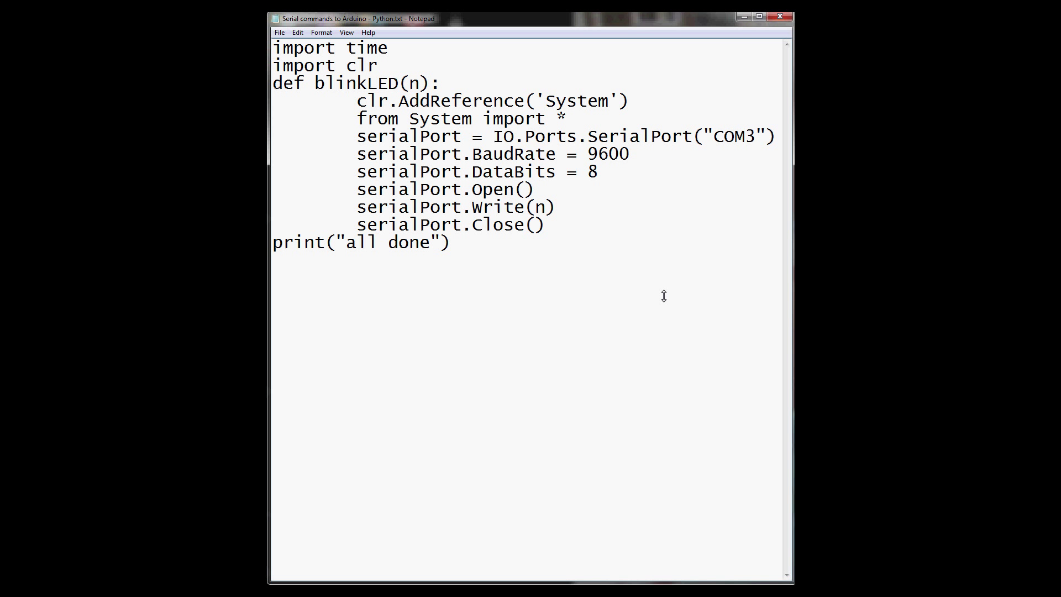
left_click_drag(283, 83, 479, 82)
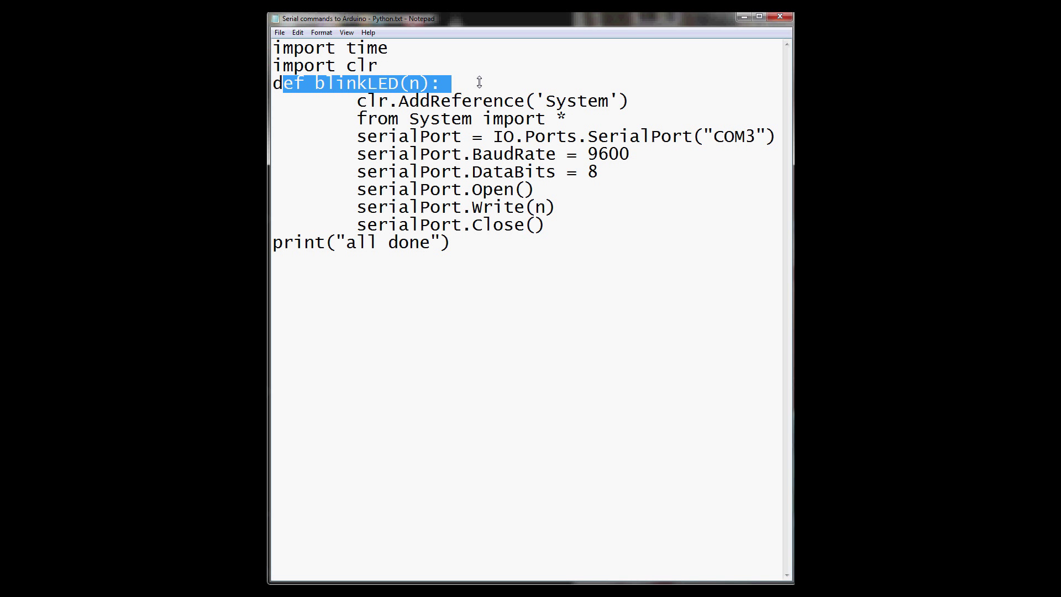
double_click(413, 84)
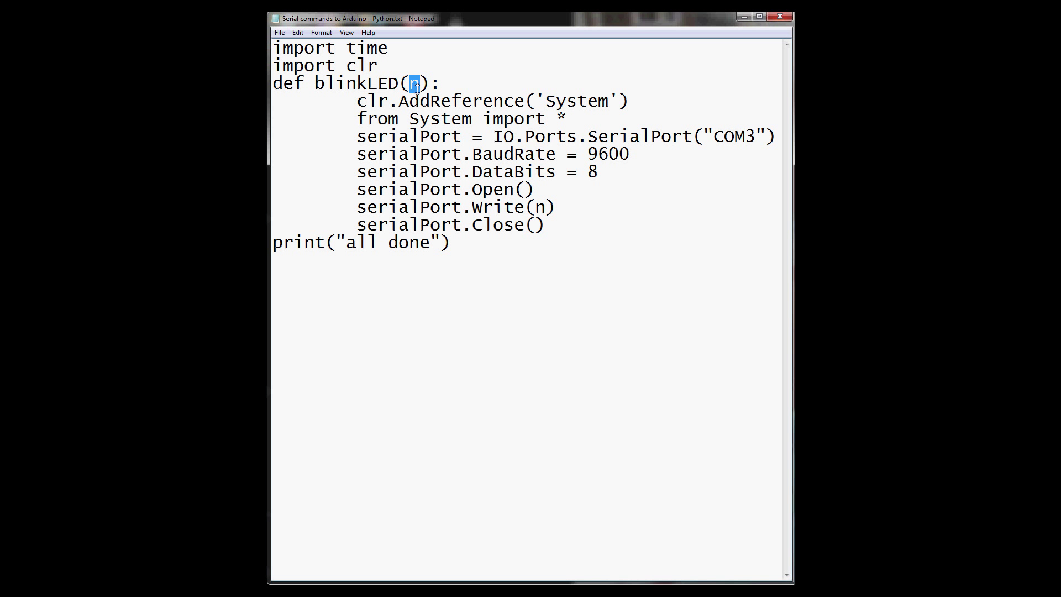
left_click_drag(713, 136, 749, 135)
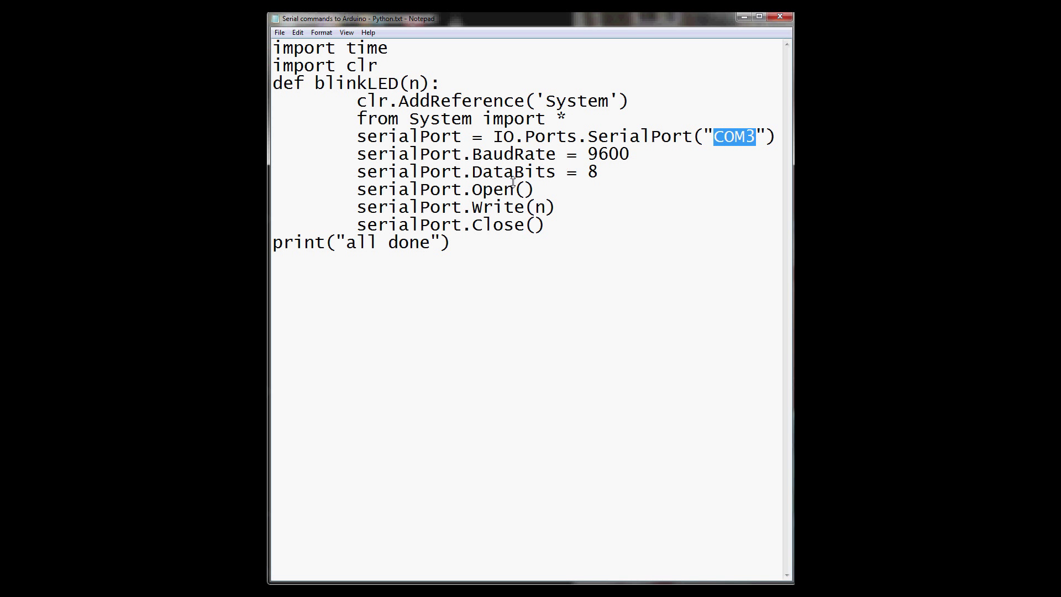
double_click(541, 207)
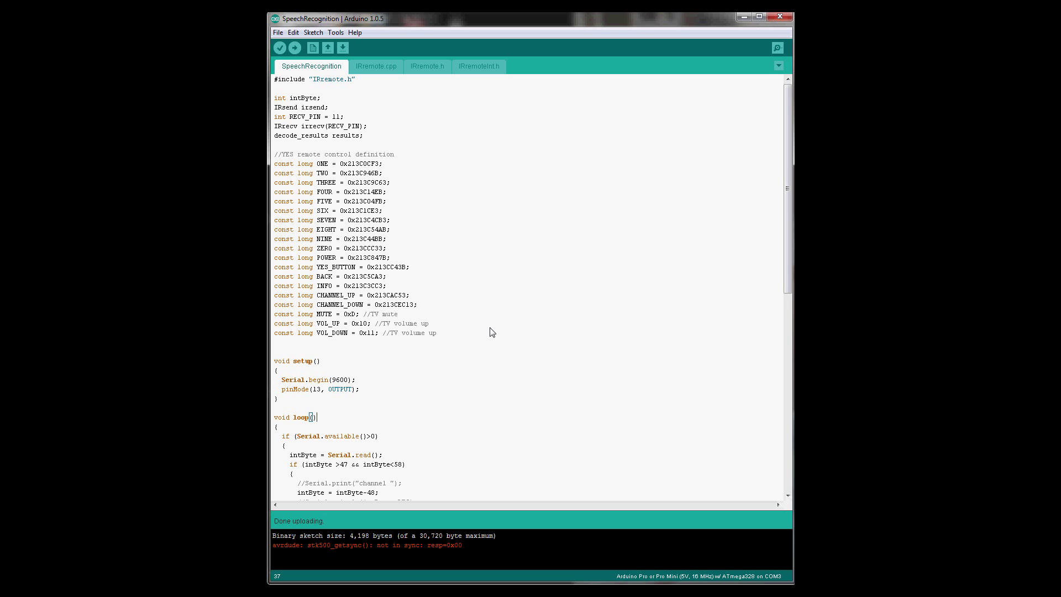
Switch to the SpeechRecognition sketch in Arduino and examine the remote control code constants, the serial read and the sendNEC calls in the loop.
left_click(275, 165)
left_click_drag(277, 166, 439, 335)
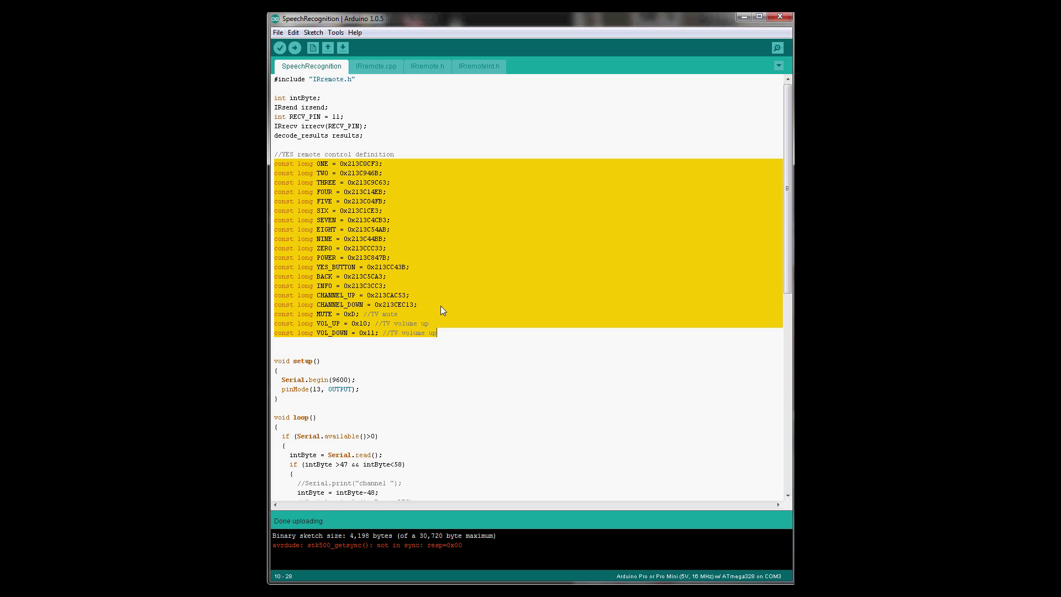
scroll(428, 305, "down", 8)
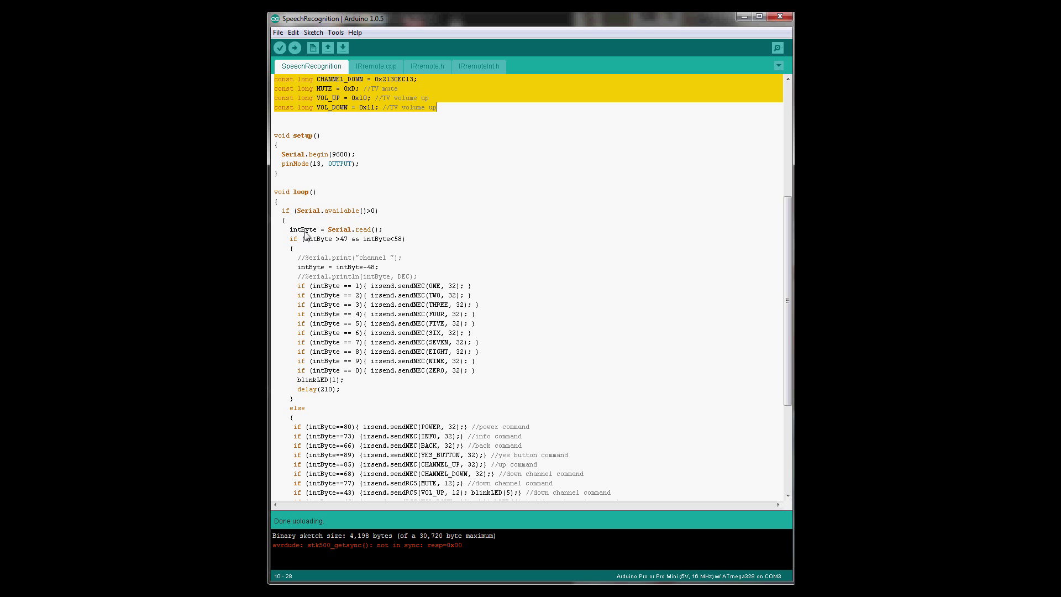
left_click_drag(309, 229, 378, 230)
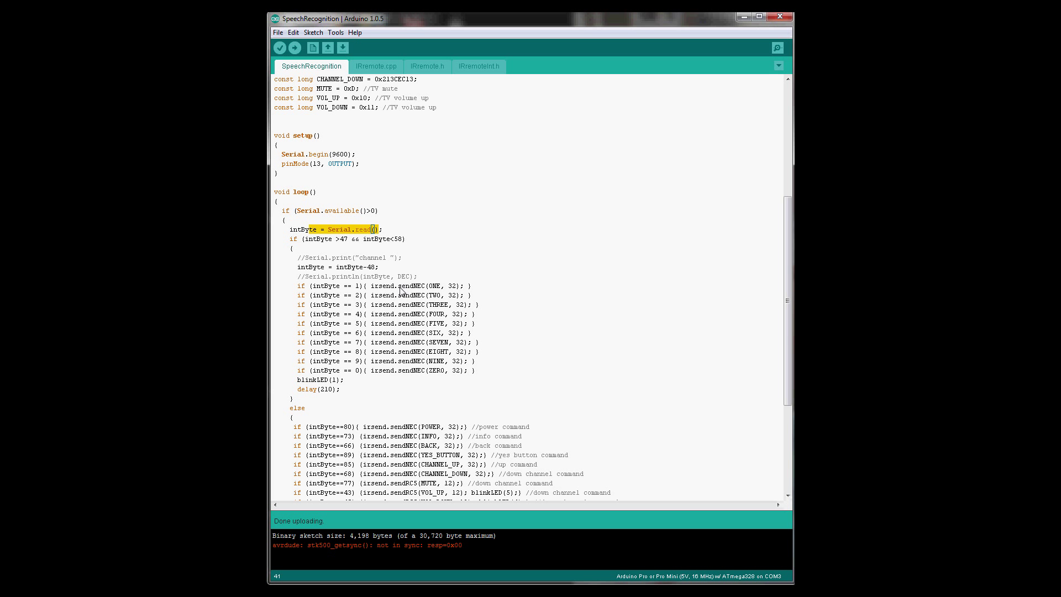
left_click_drag(398, 286, 425, 287)
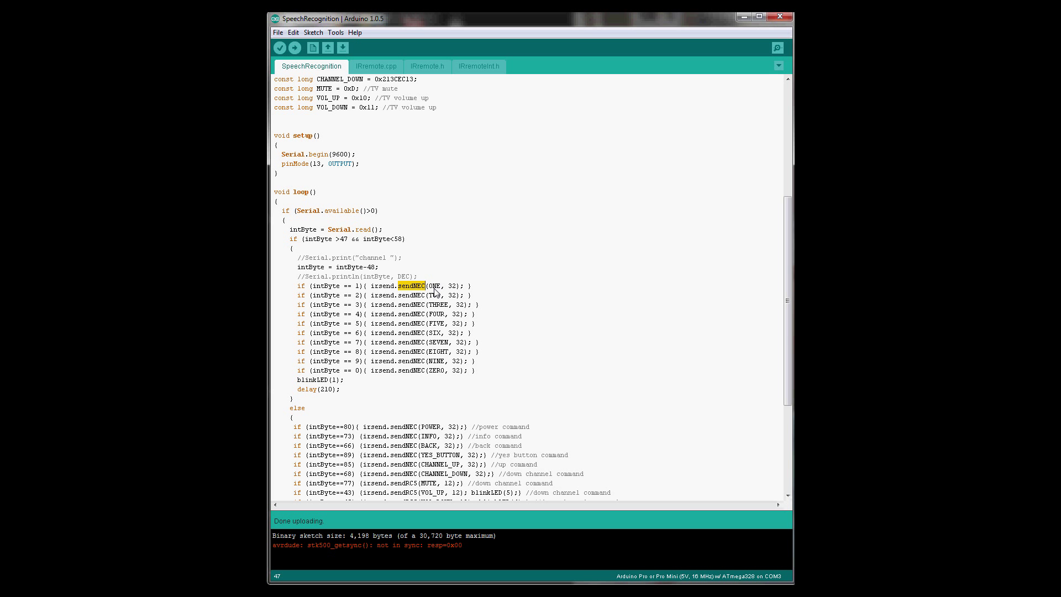
double_click(436, 287)
double_click(452, 288)
scroll(448, 292, "down", 5)
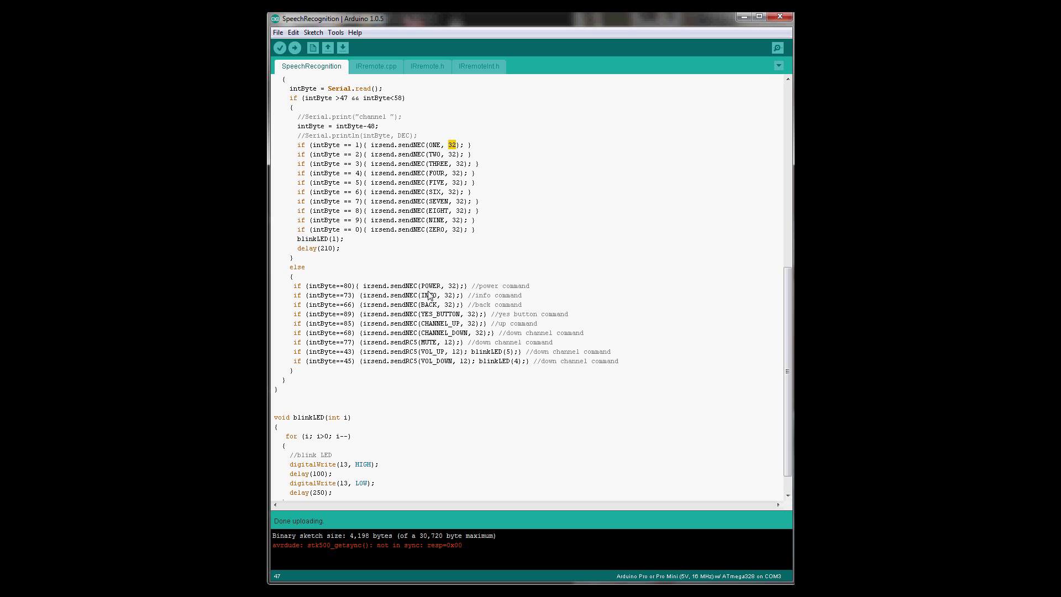
Examine the body of the IRsend::sendNEC function in IRremote.cpp.
left_click(382, 70)
scroll(387, 258, "down", 7)
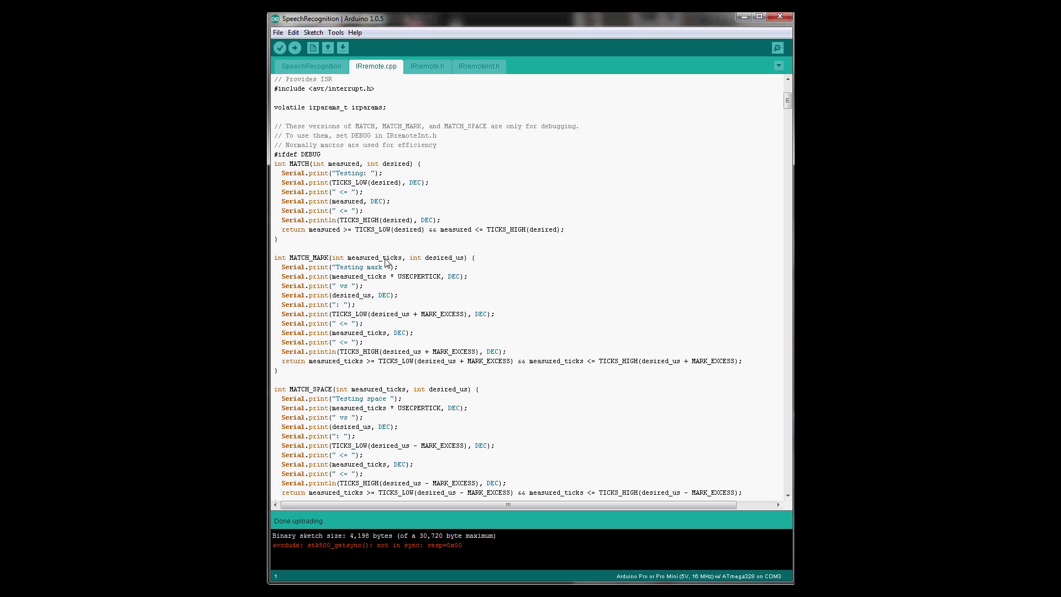
scroll(387, 262, "down", 15)
scroll(389, 262, "up", 2)
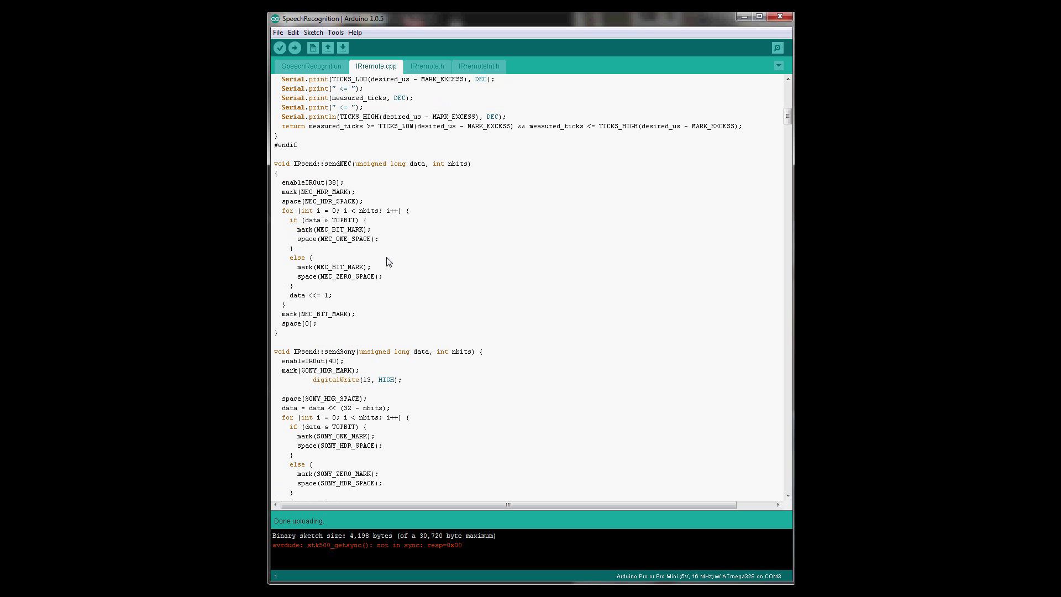
left_click_drag(281, 182, 382, 315)
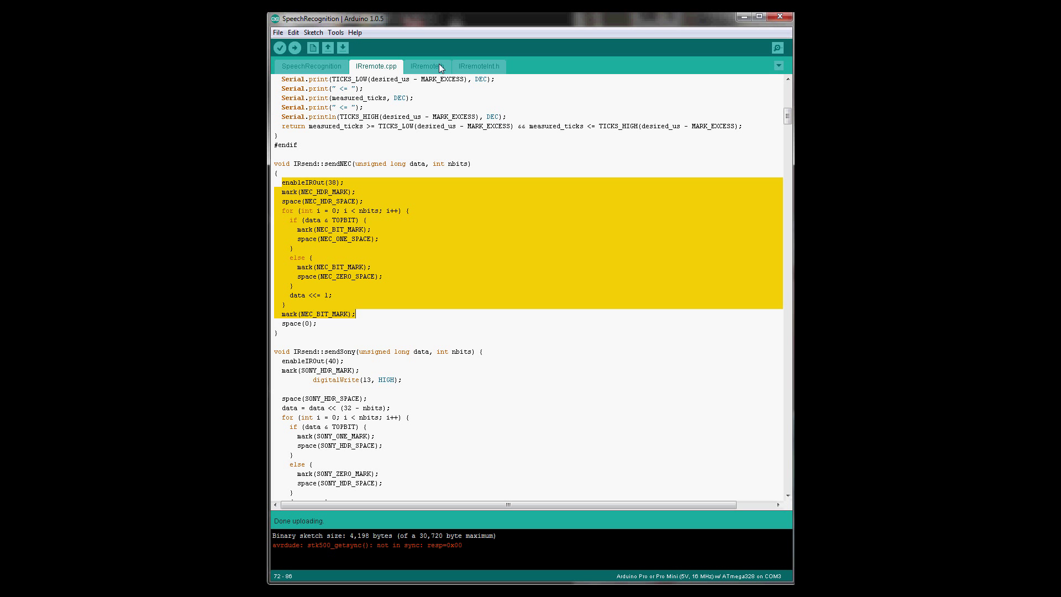
Examine the NEC pulse parameter definitions in IRremoteInt.h.
left_click(476, 65)
scroll(411, 258, "down", 20)
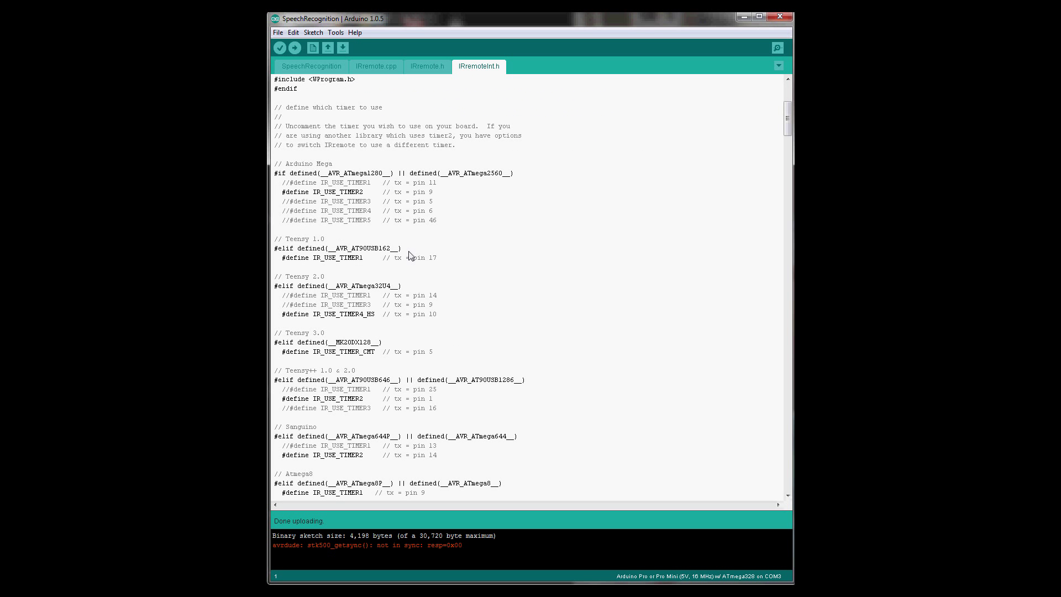
scroll(411, 258, "down", 14)
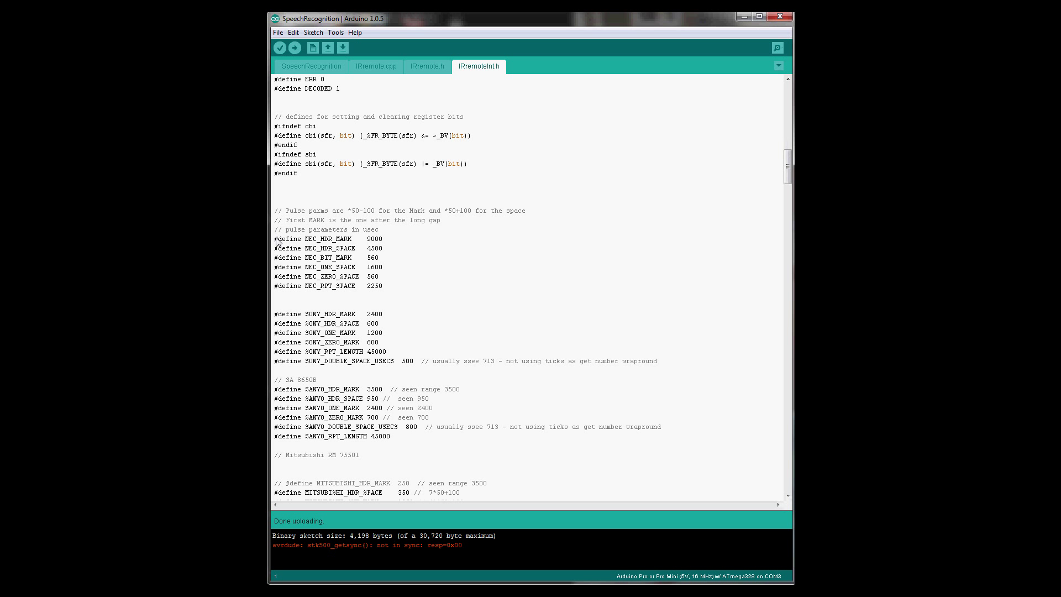
left_click_drag(275, 239, 401, 297)
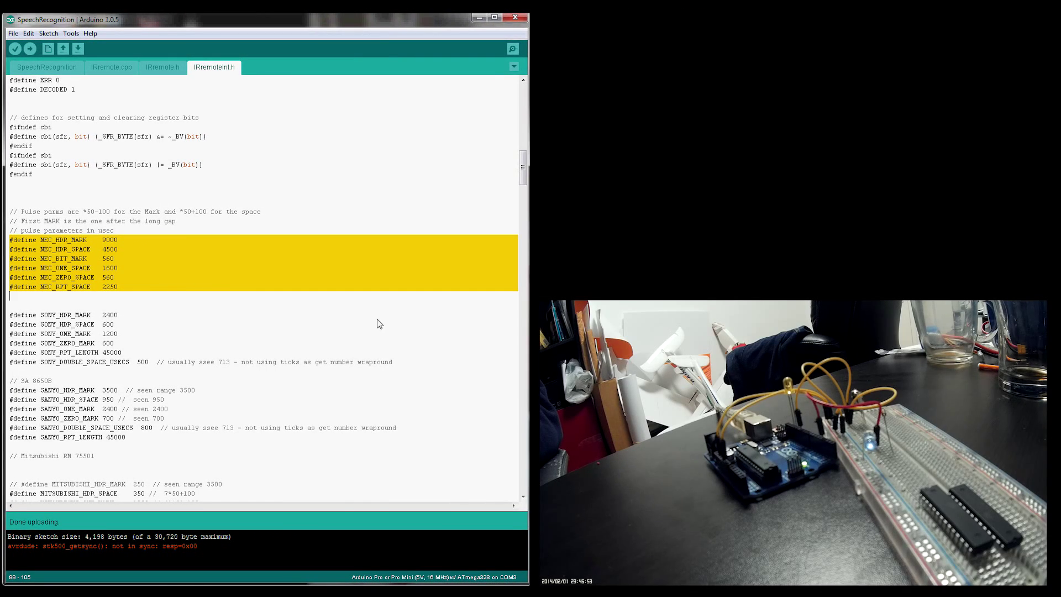
Switch to the receiver_test sketch and upload it to the Arduino Uno.
key("alt+Tab")
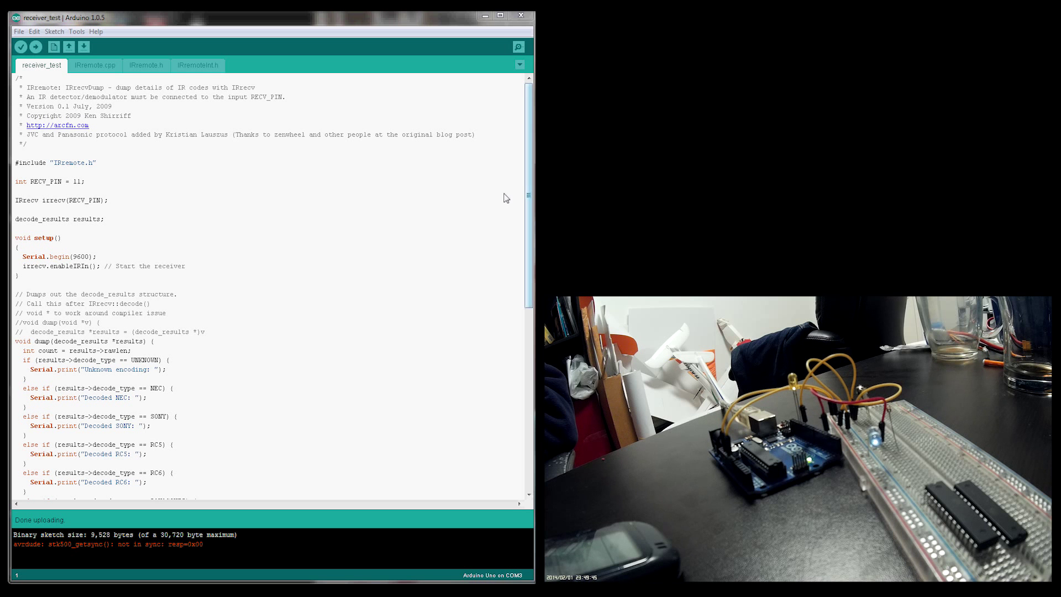
left_click(38, 48)
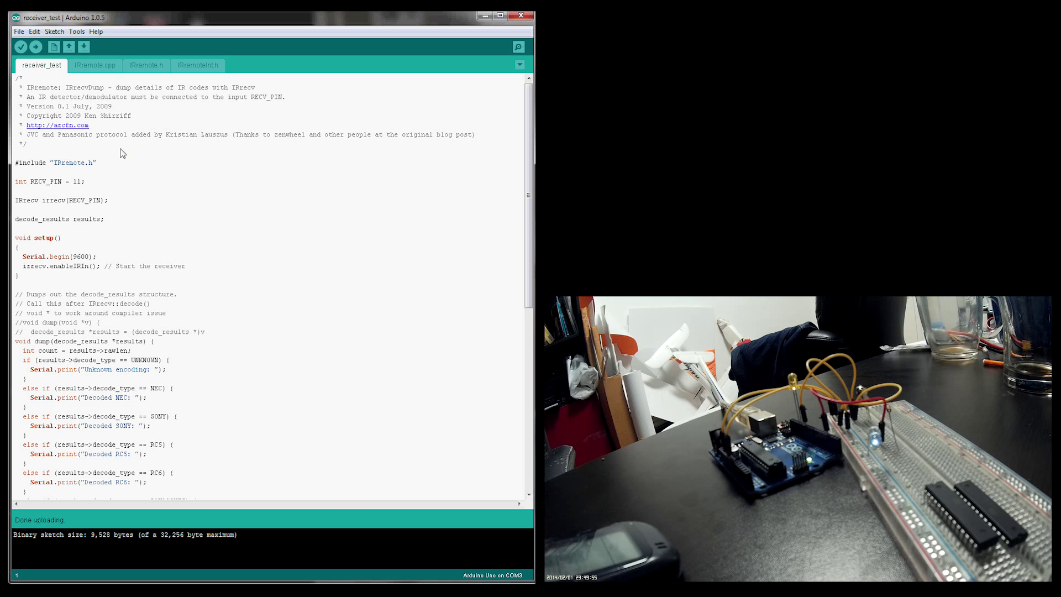
Open the serial monitor for the receiver test sketch and set its rate to 9600 baud.
key("ctrl+shift+m")
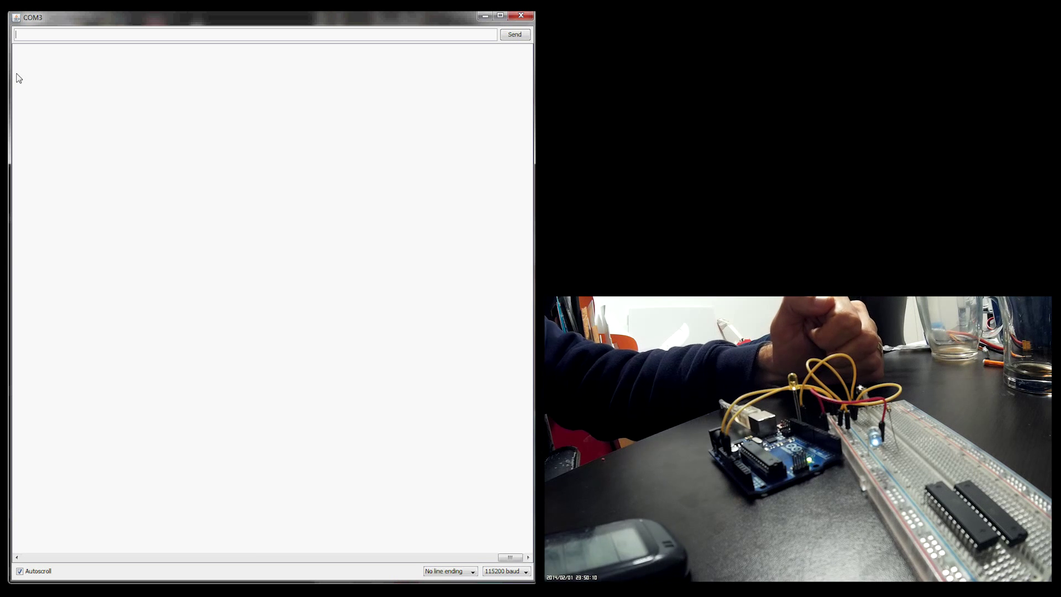
left_click(505, 571)
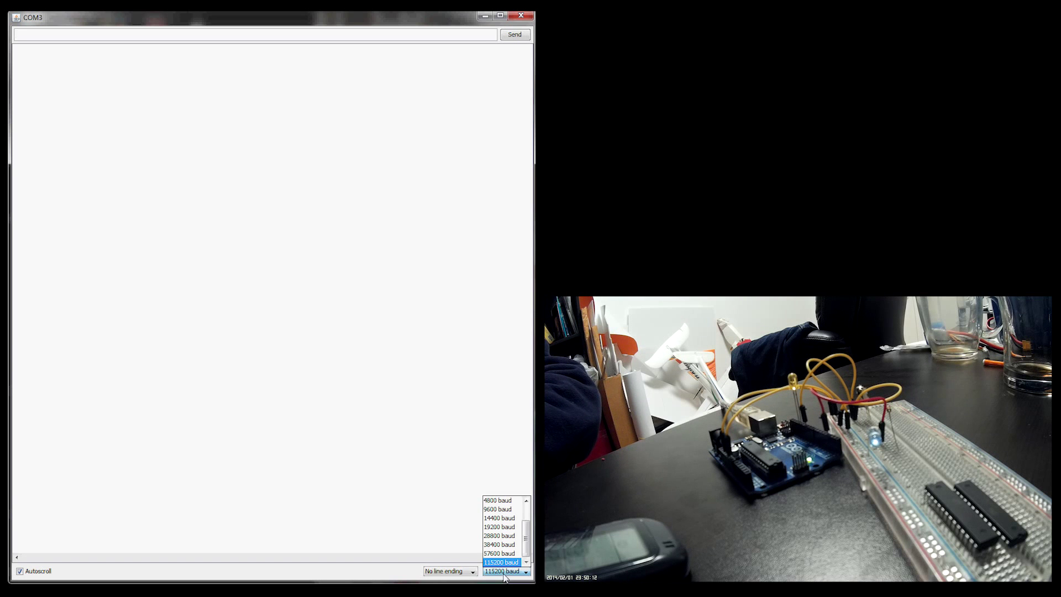
left_click(499, 509)
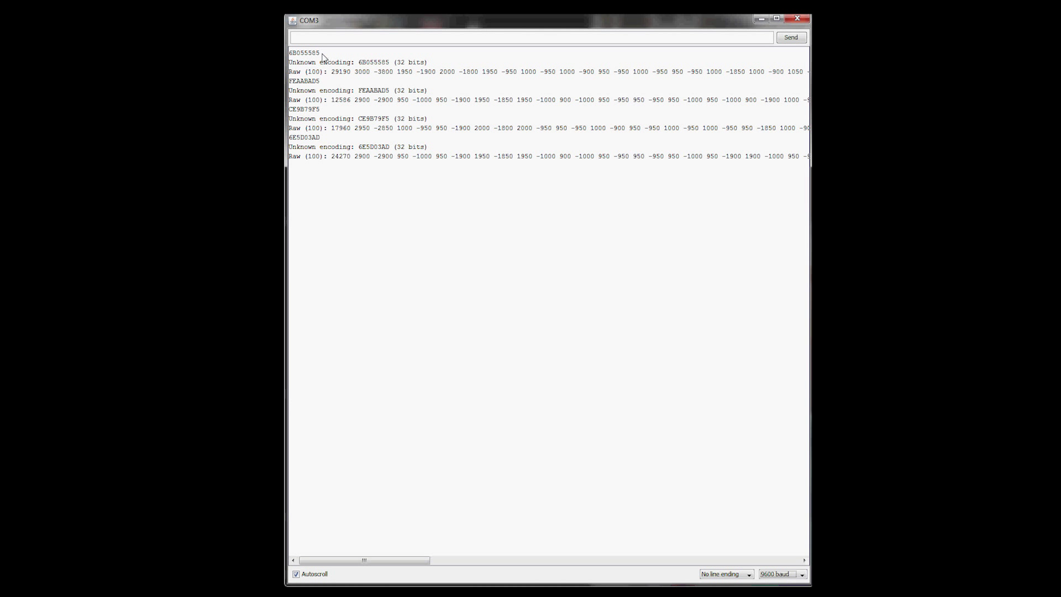
Examine the first received IR signal's hex code, bit length, raw timings and encoding type, and minimise the serial monitor.
left_click_drag(321, 53, 291, 57)
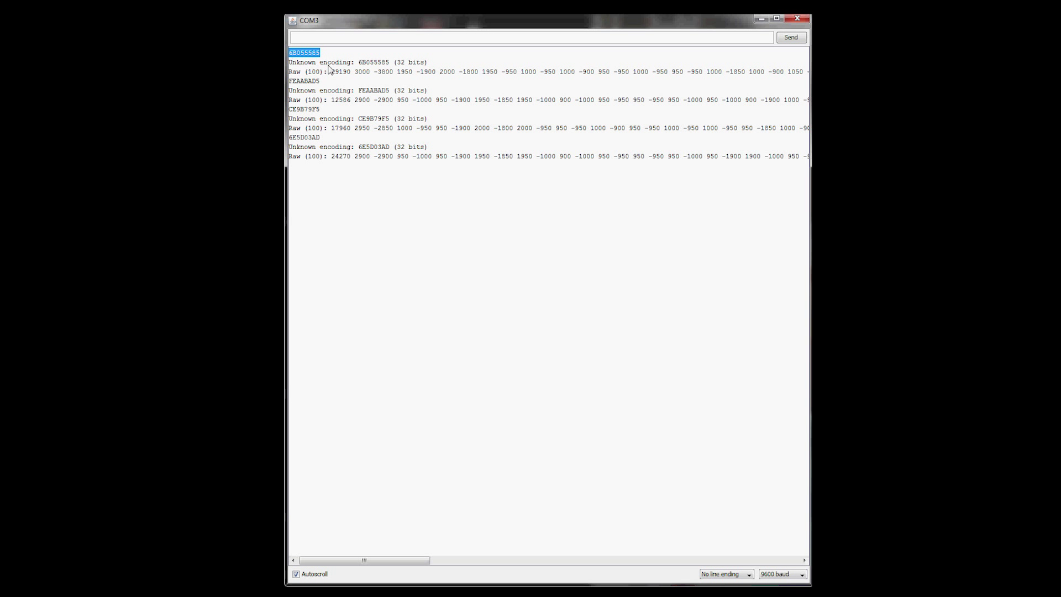
mouse_move(394, 63)
left_mouse_down()
mouse_move(425, 65)
mouse_move(415, 66)
left_mouse_up()
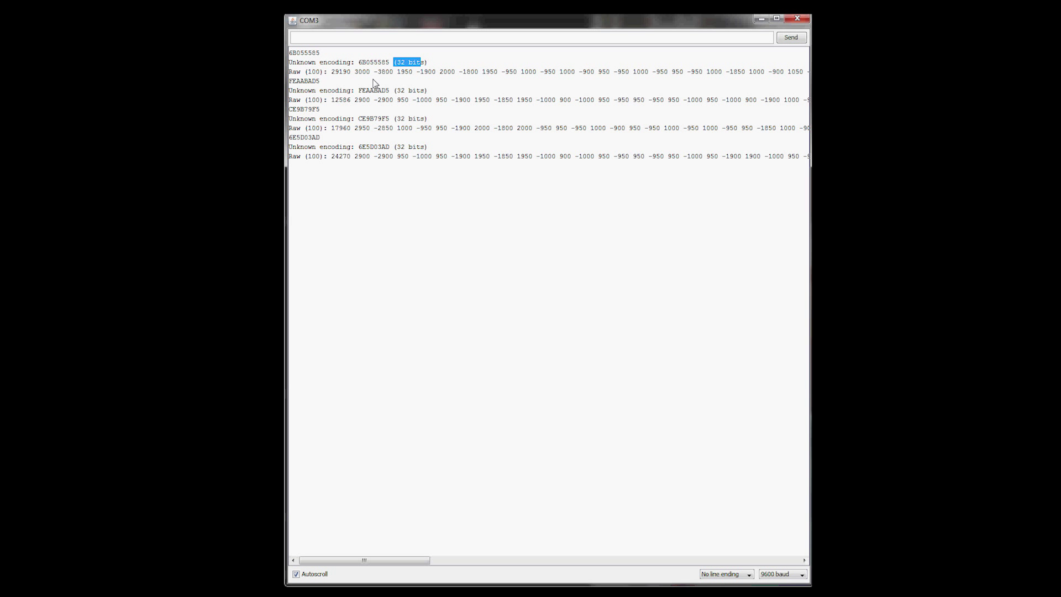
left_click_drag(296, 72, 412, 77)
left_click_drag(335, 72, 446, 71)
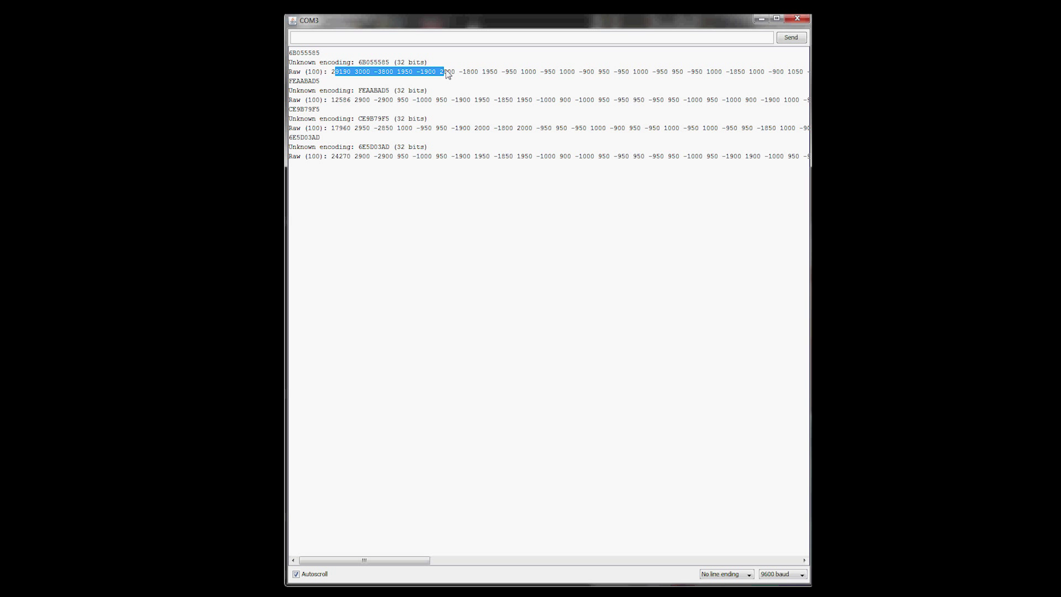
left_click_drag(293, 63, 350, 63)
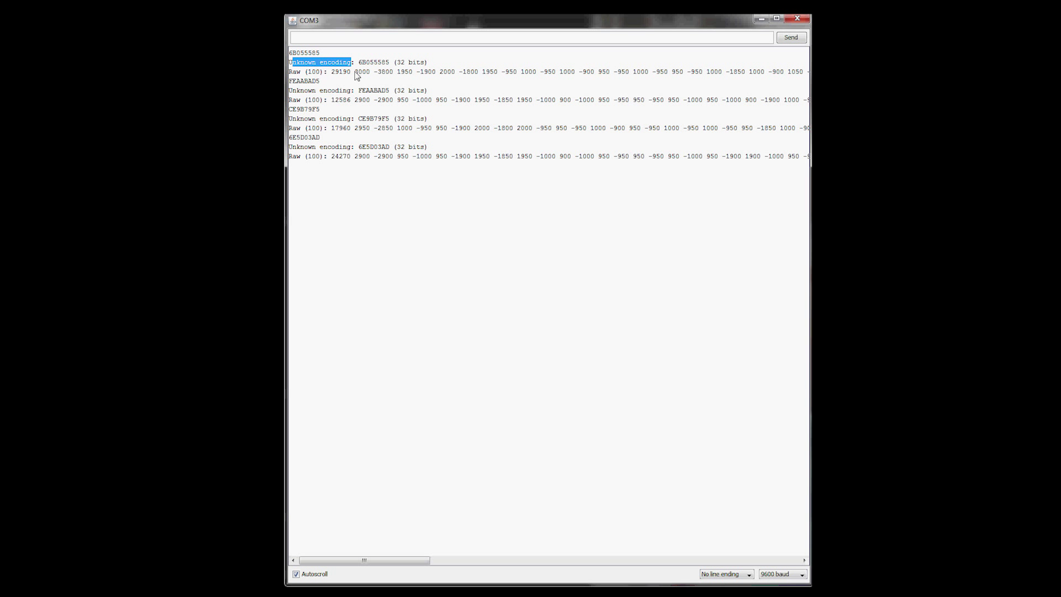
left_click(760, 19)
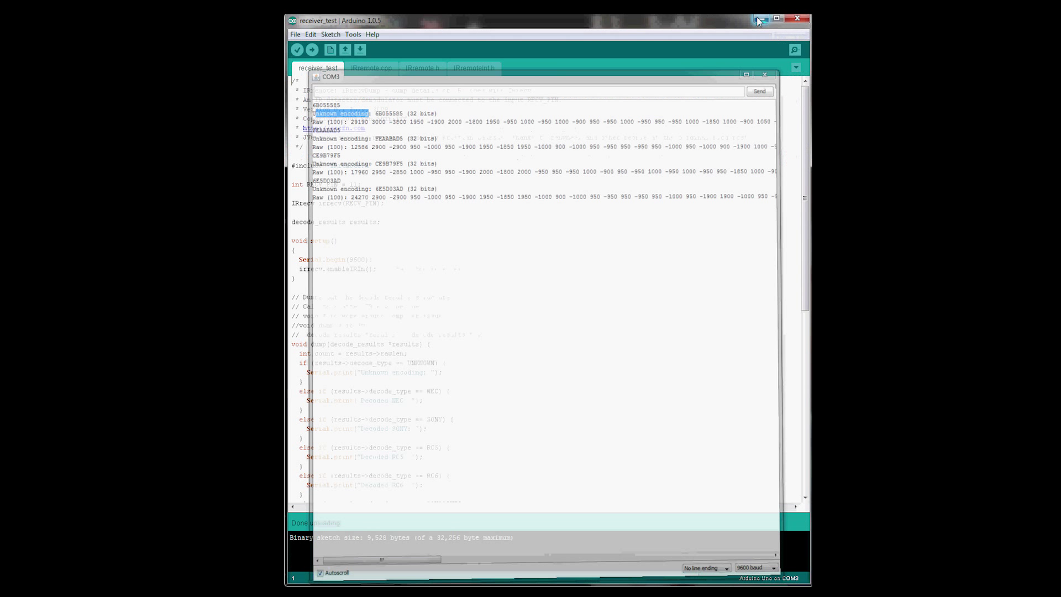